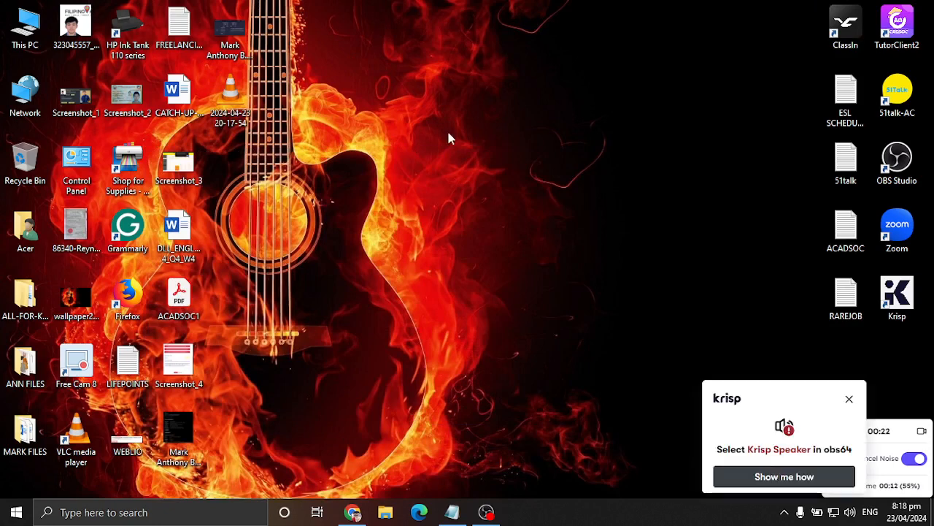
Dismiss the Krisp speaker notification and raise the system volume to 100
click(849, 399)
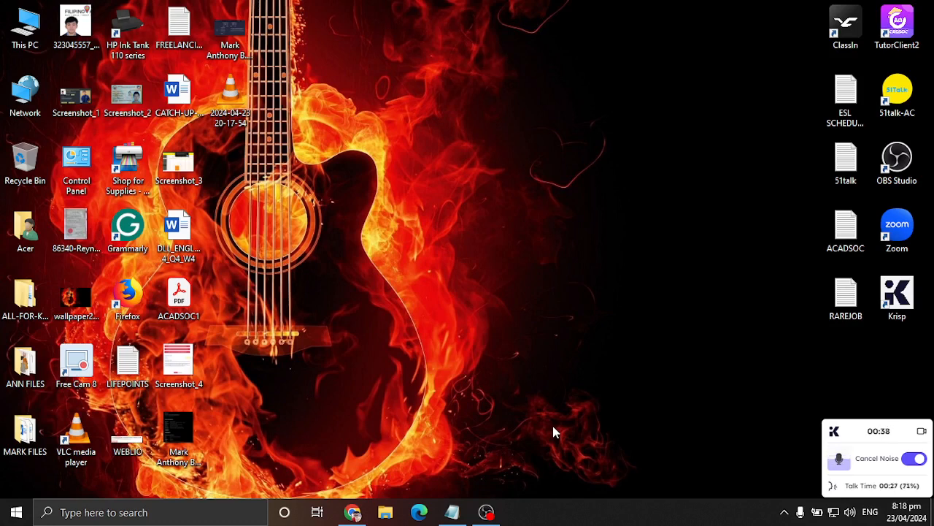
key(XF86AudioRaiseVolume)
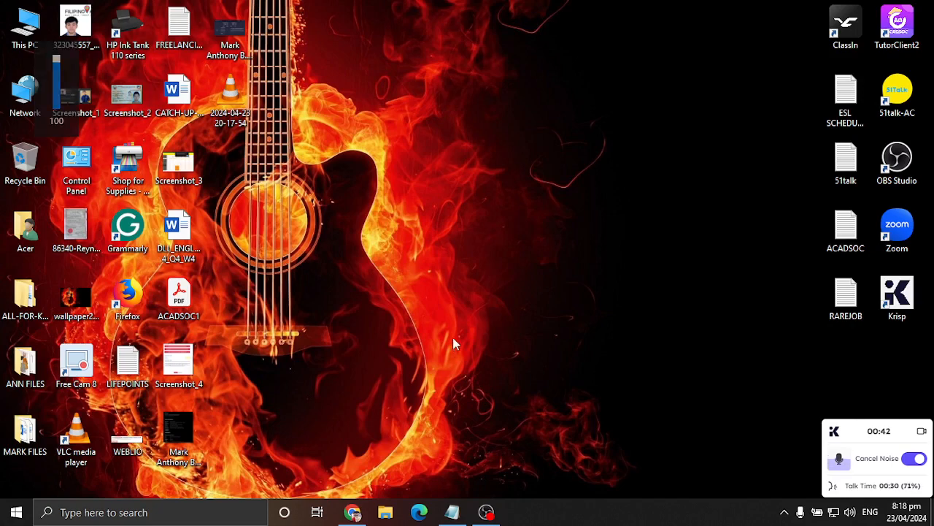
Review the full list of switchable profiles, then return to the Facebook home feed
click(353, 512)
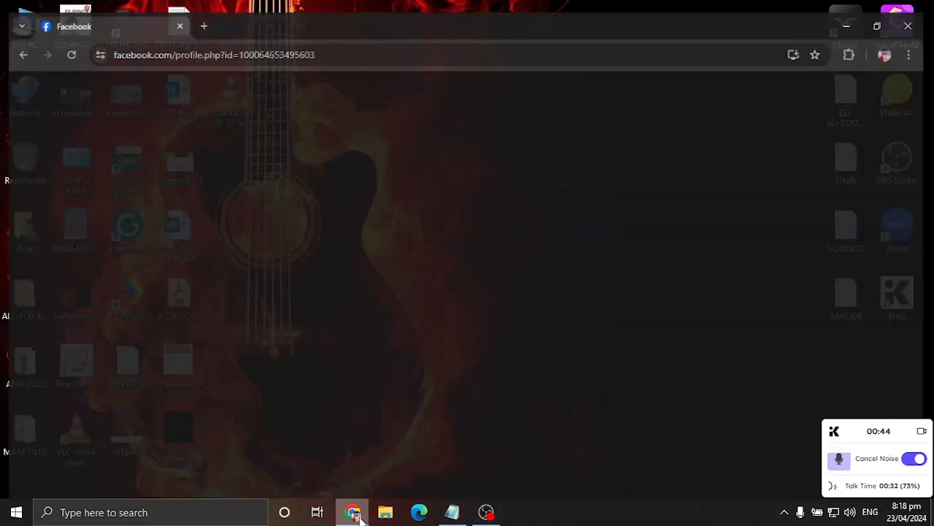
click(898, 79)
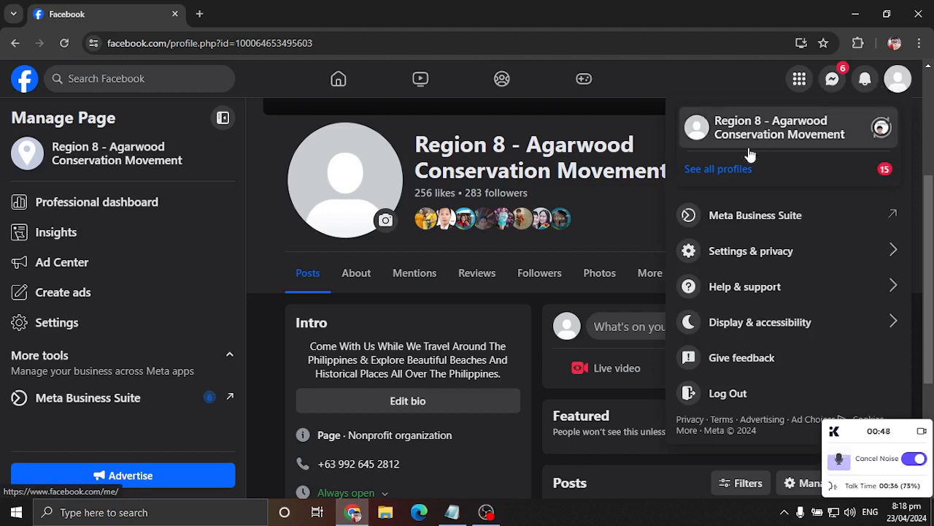
click(734, 169)
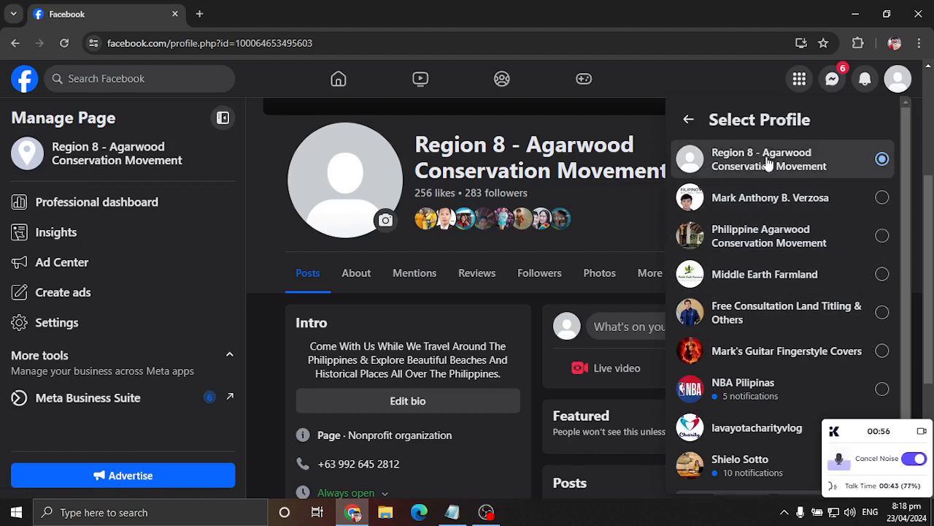
click(898, 79)
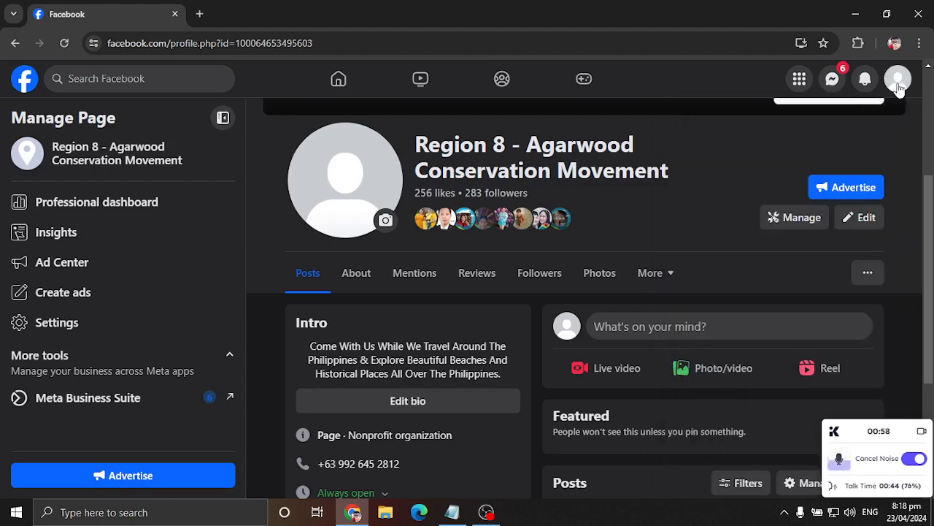
click(338, 79)
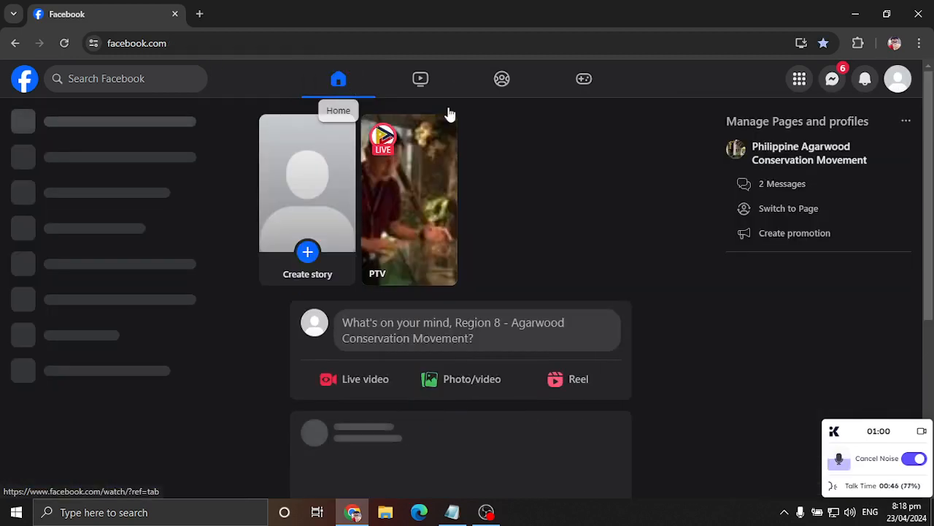
Switch into the Region 8 - Agarwood Conservation Movement Page profile and toggle its Manage Page sidebar
click(898, 79)
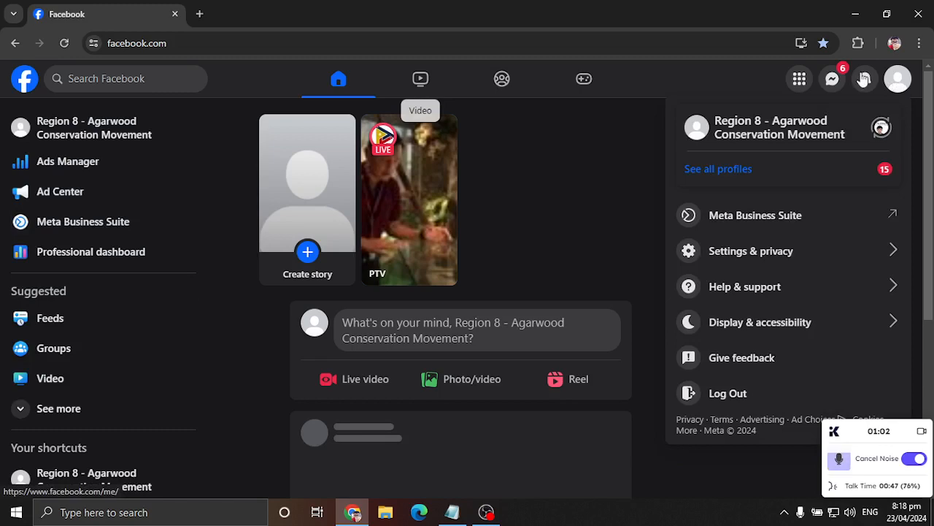
click(771, 127)
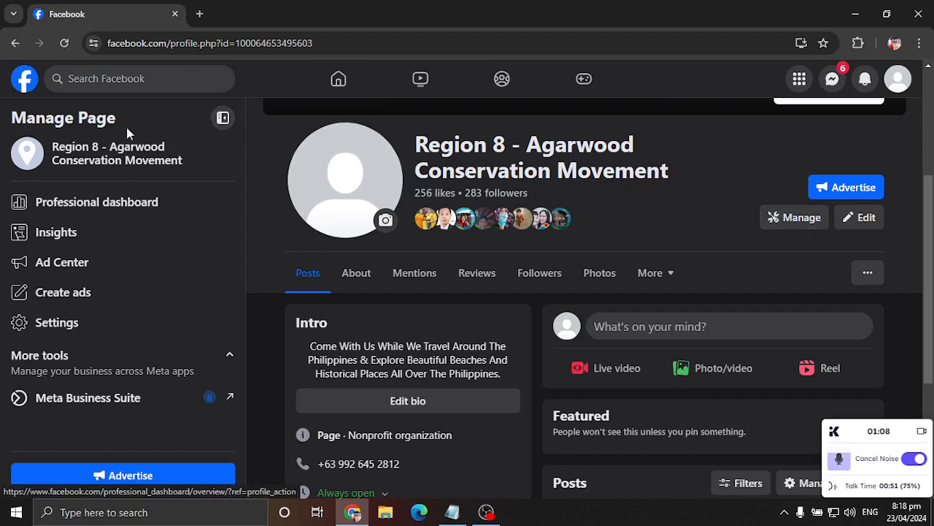
click(223, 119)
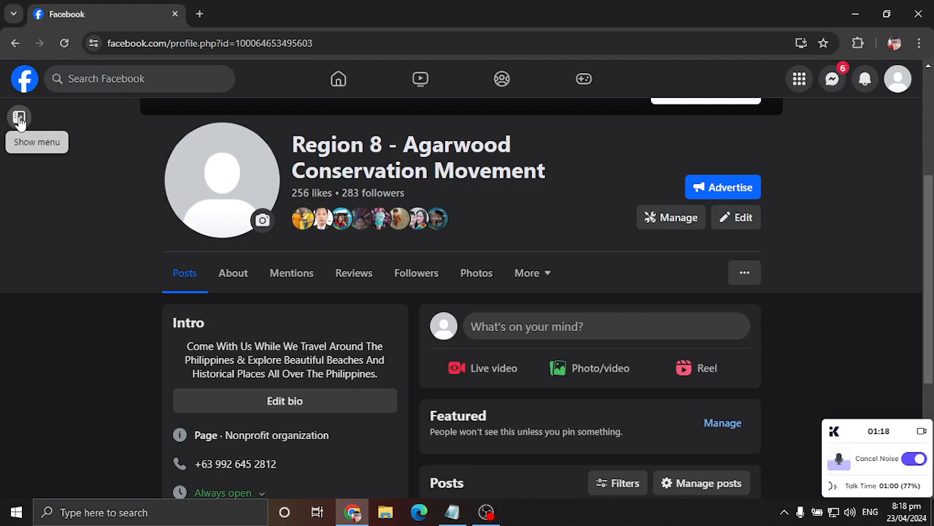
Reach the Page's Deactivation and deletion screen through Settings & privacy
click(19, 118)
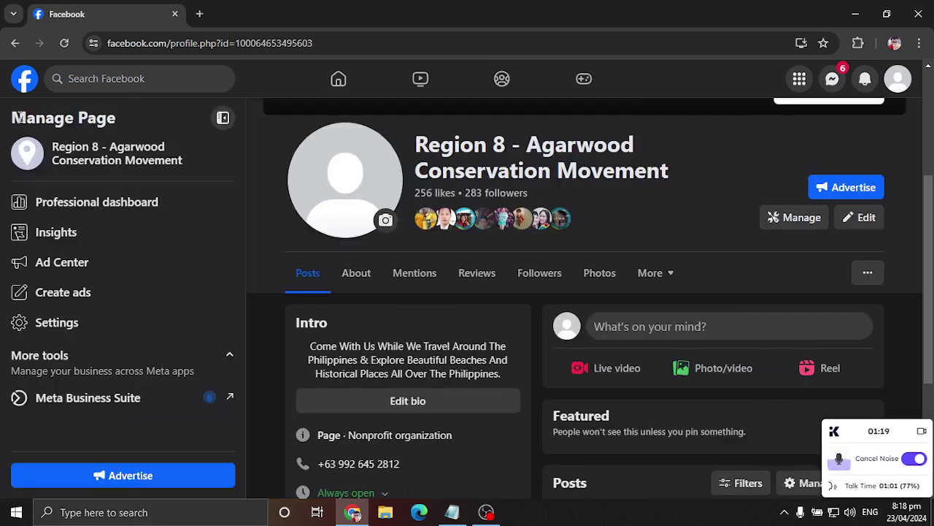
click(67, 326)
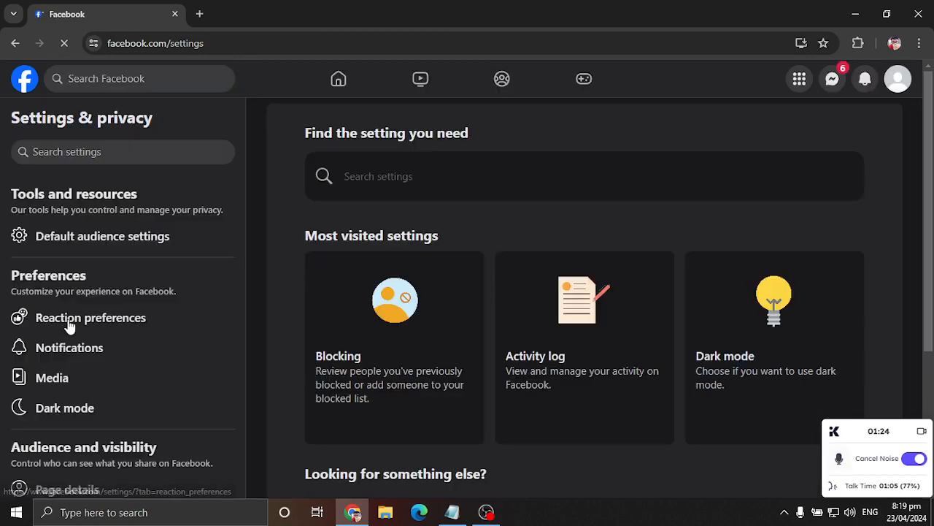
scroll(155, 264, down, 3)
scroll(155, 264, down, 3)
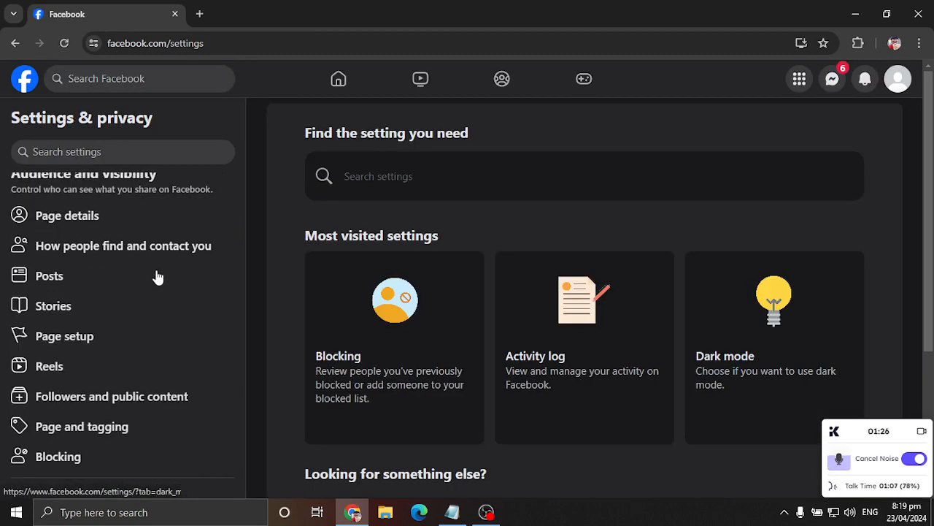
scroll(155, 264, down, 3)
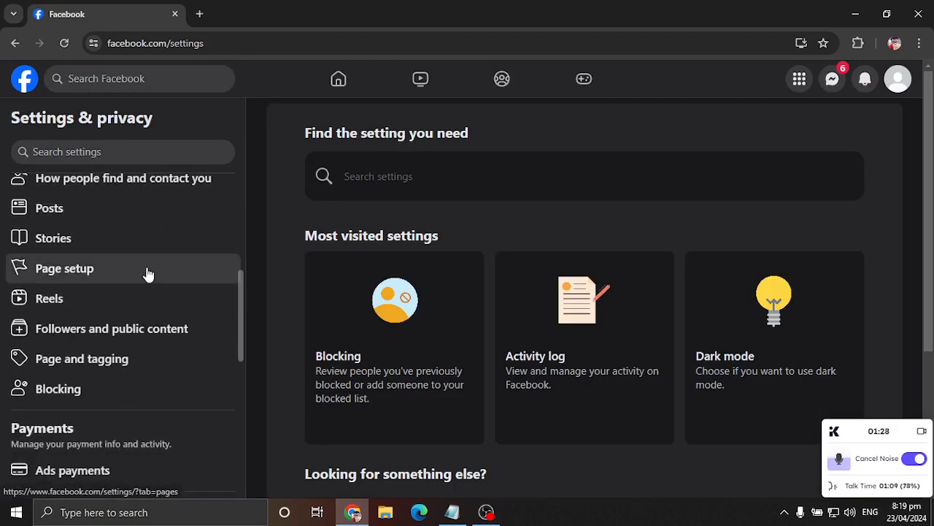
scroll(148, 273, down, 3)
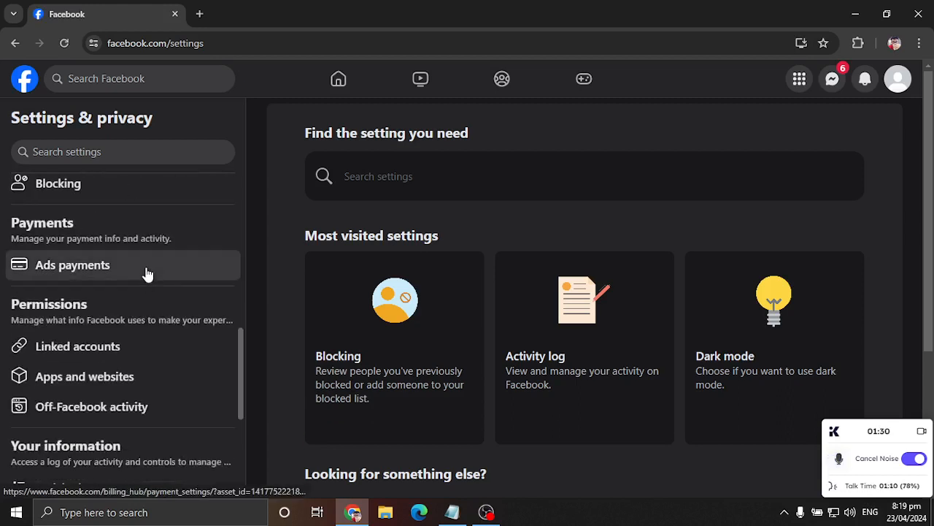
scroll(148, 273, down, 1)
scroll(148, 273, down, 2)
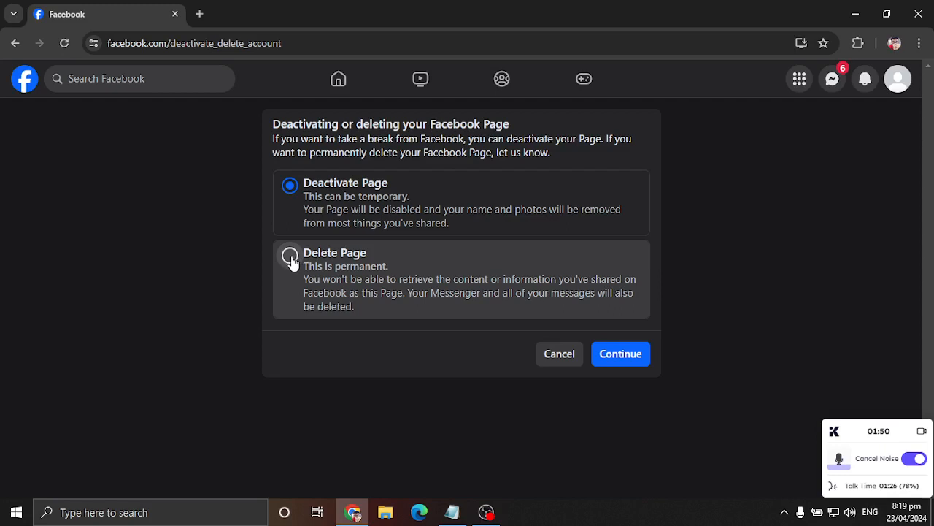
Choose Delete Page and continue to the password confirmation for the Region 8 Page
click(291, 257)
click(626, 355)
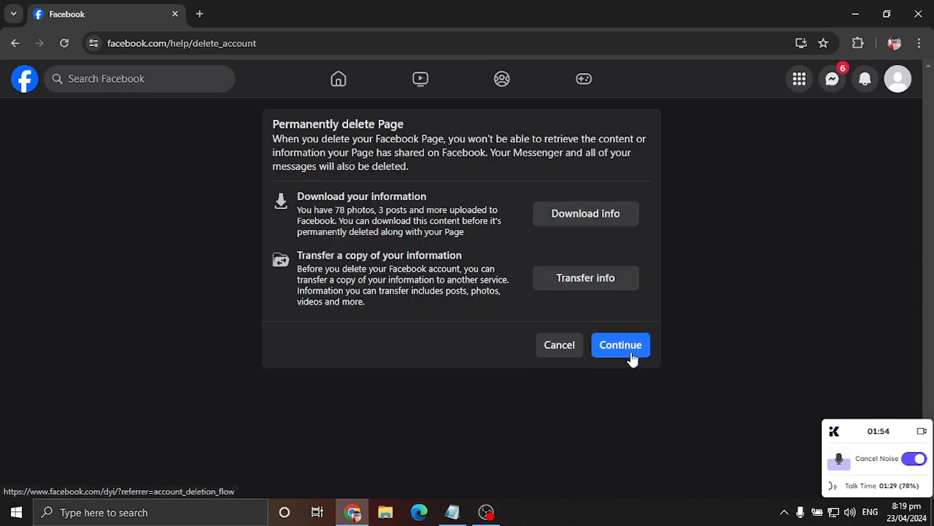
click(625, 345)
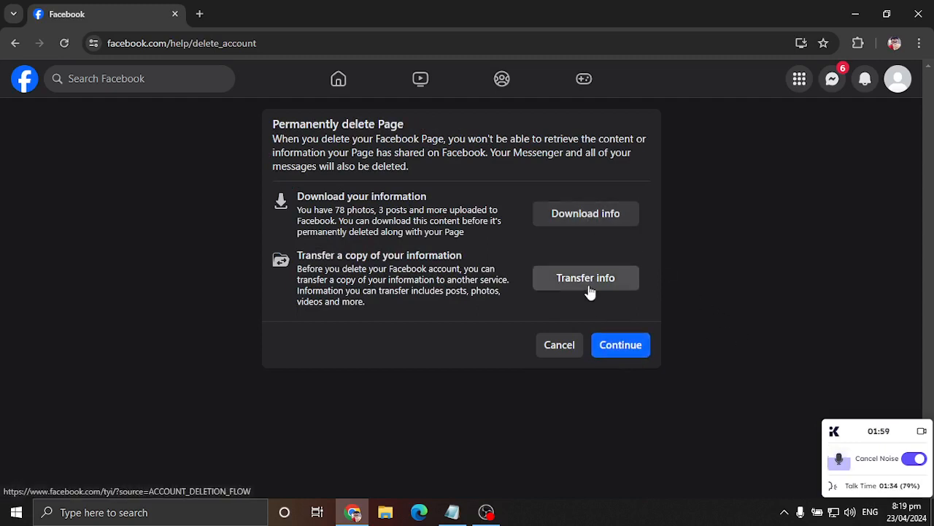
Enter the account password and confirm permanent deletion of the Region 8 Page
click(624, 350)
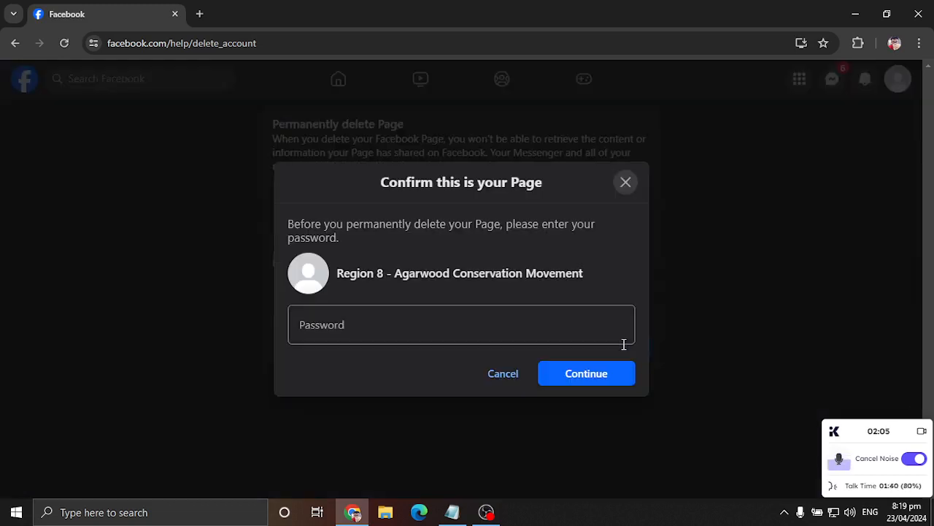
click(377, 325)
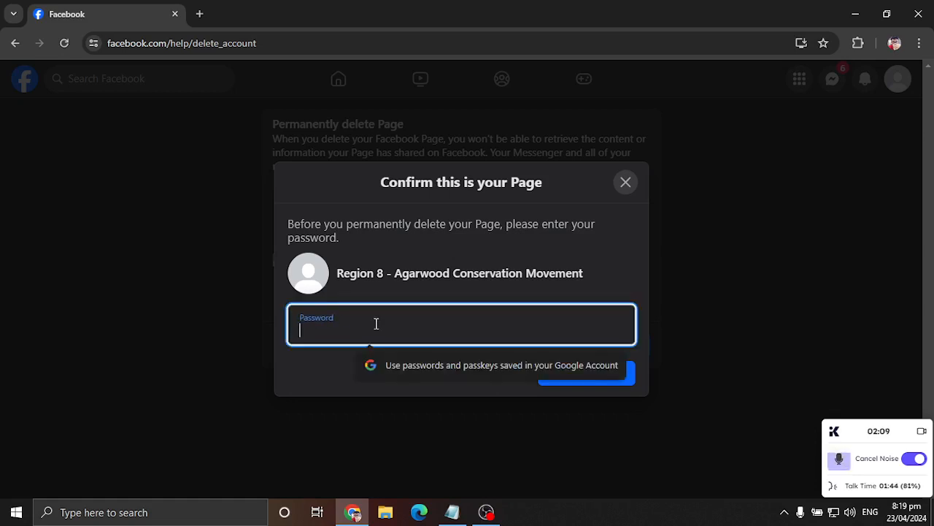
text(•)
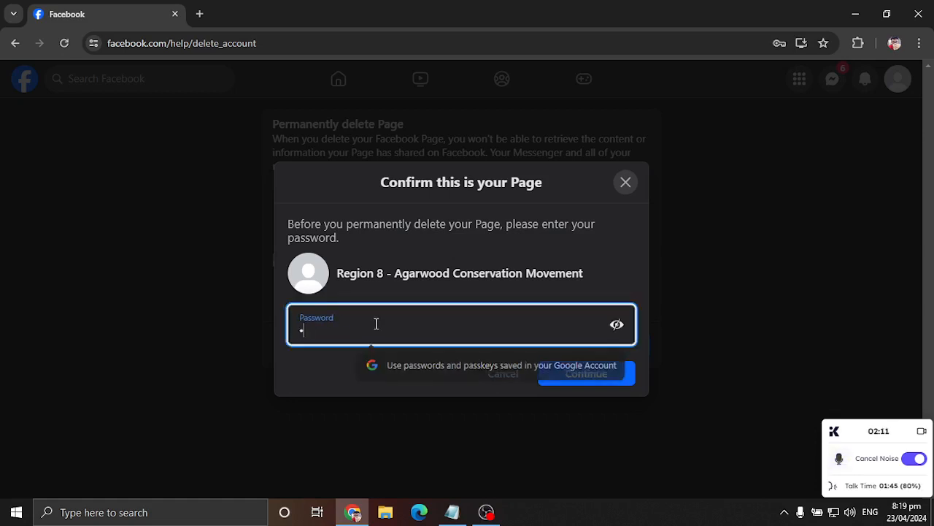
text(•••)
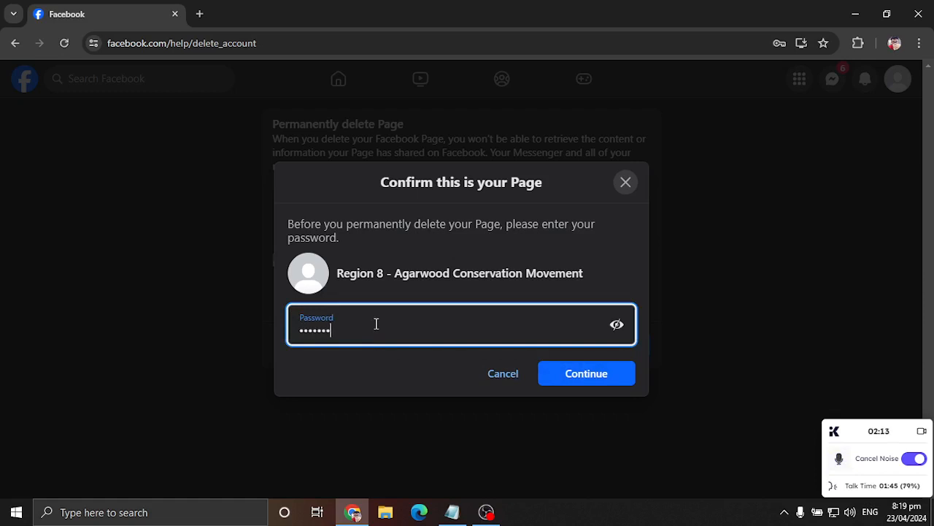
text(•••••)
click(612, 376)
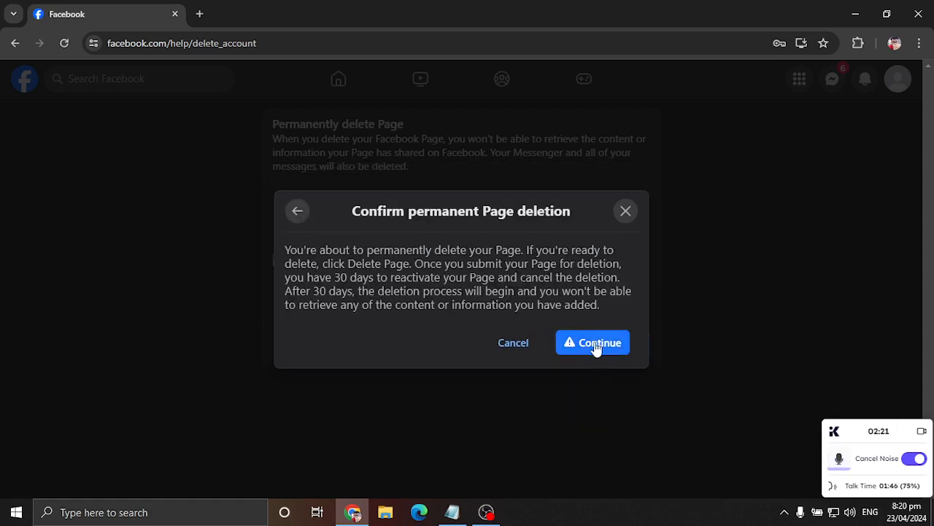
click(597, 347)
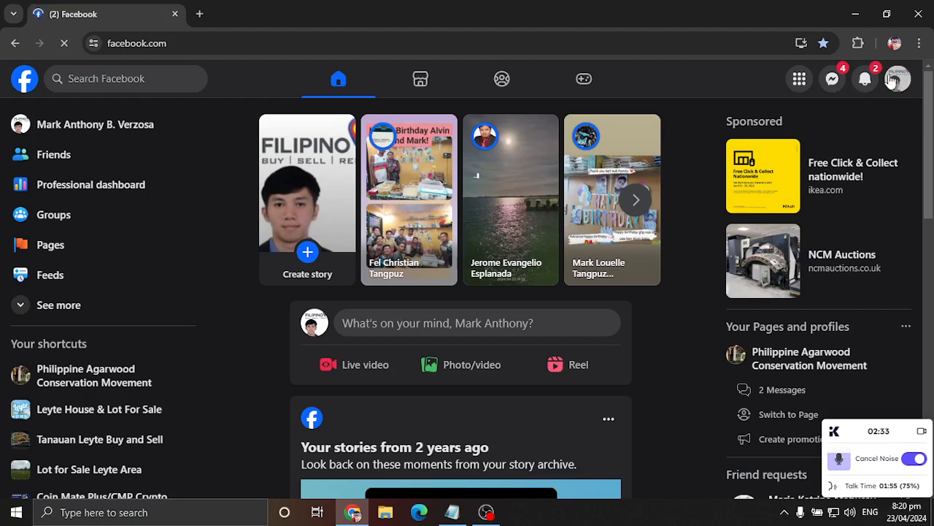
Verify the Region 8 Page is gone from the profile list, then bring OBS Studio to the front
click(896, 78)
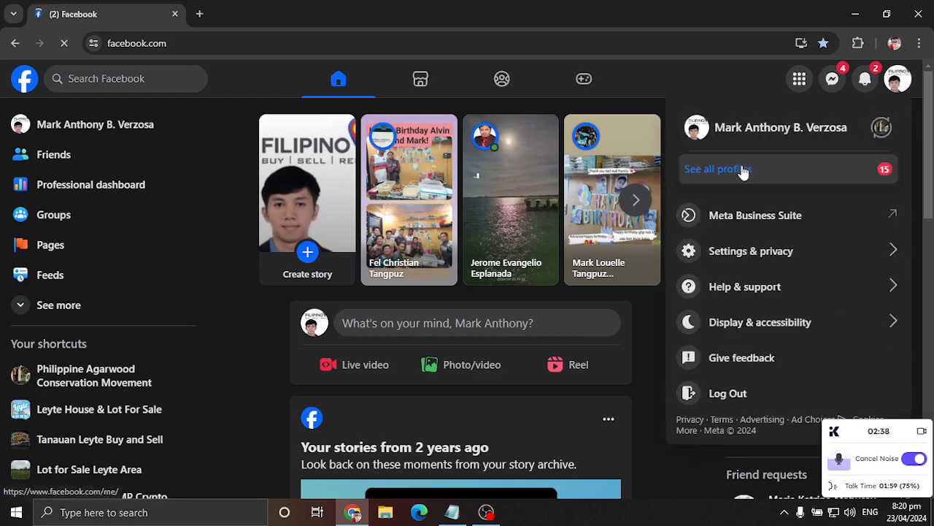
click(743, 171)
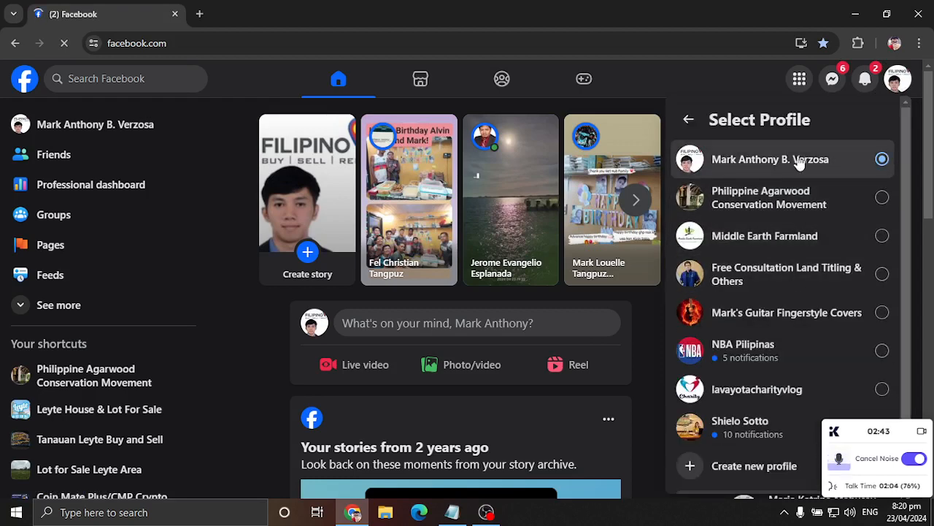
click(654, 308)
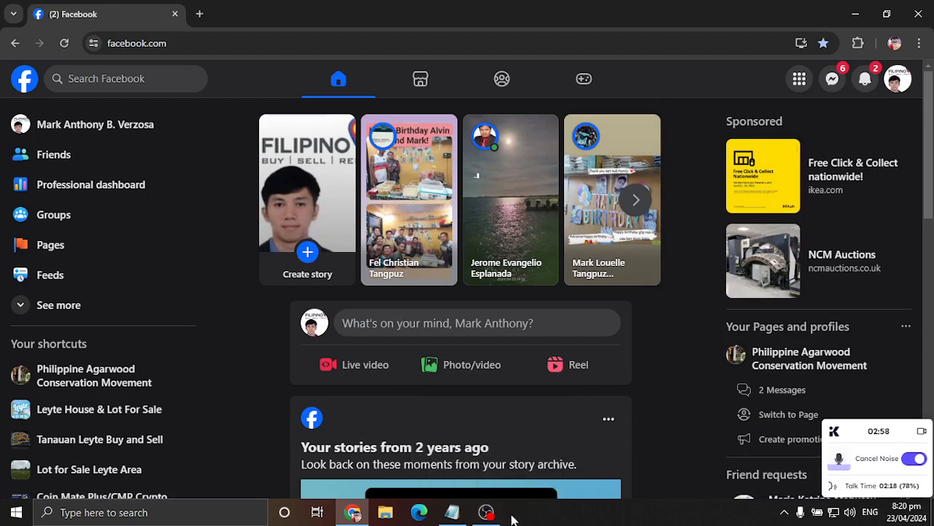
click(486, 512)
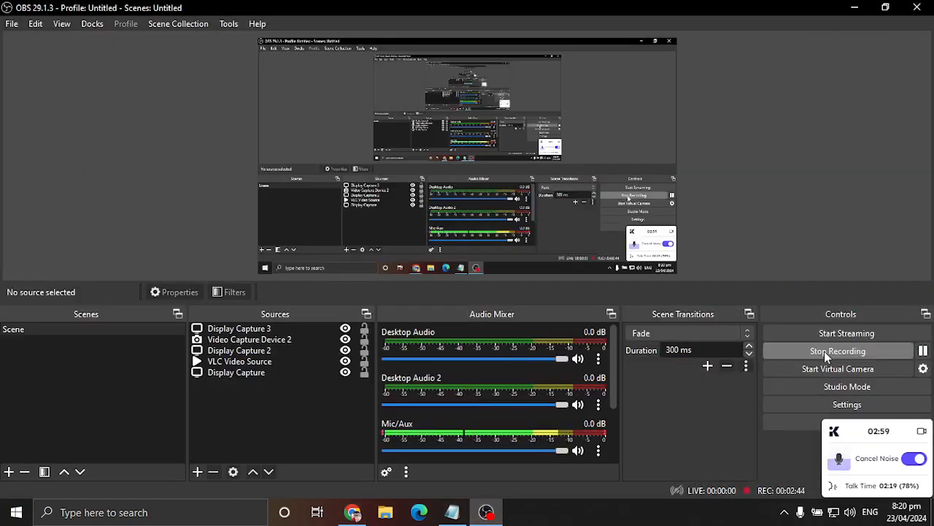